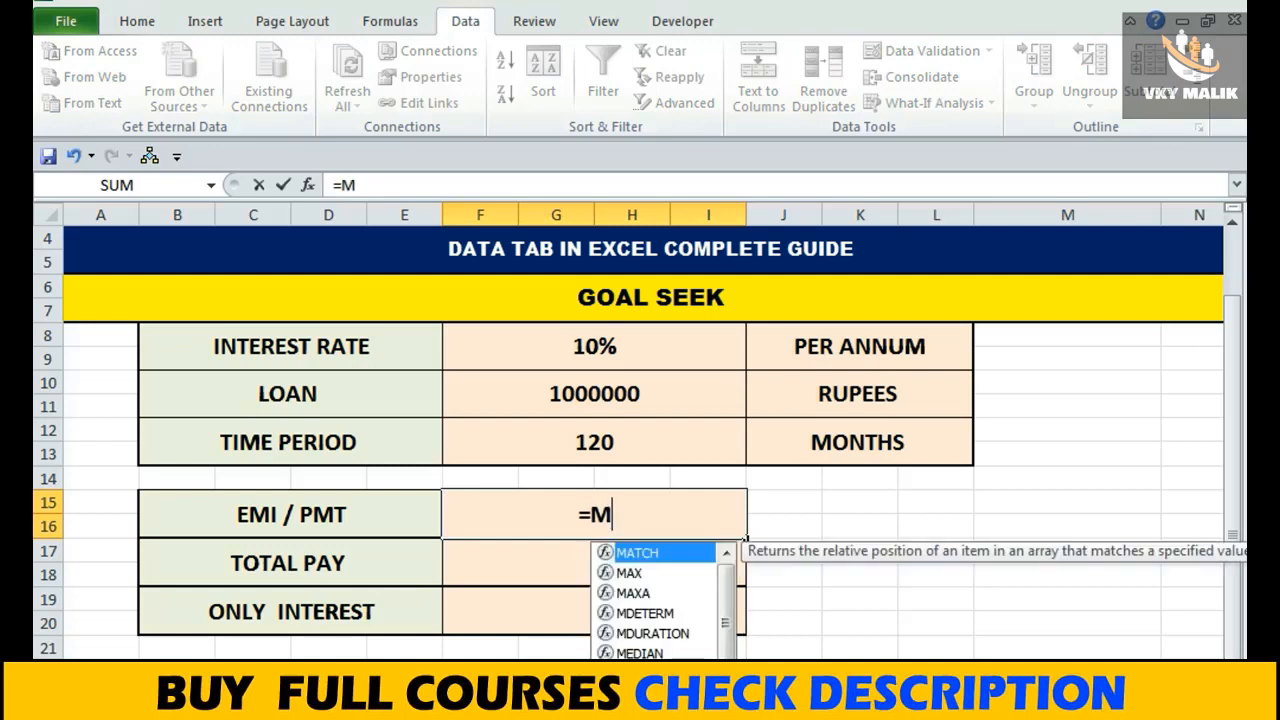
- Enter the formula =PMT(F8/12,F12,-F10) in the EMI / PMT cell to calculate the monthly loan instalment
key(BackSpace)
text(PMT()
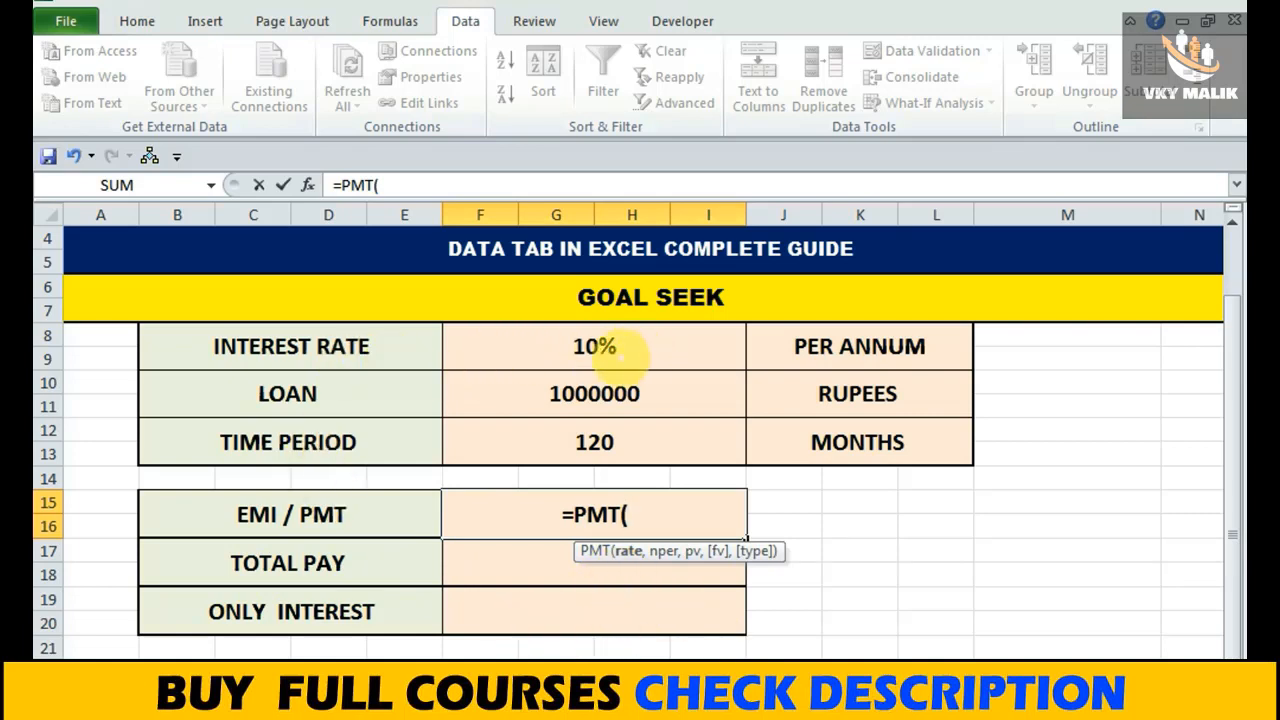
click(620, 348)
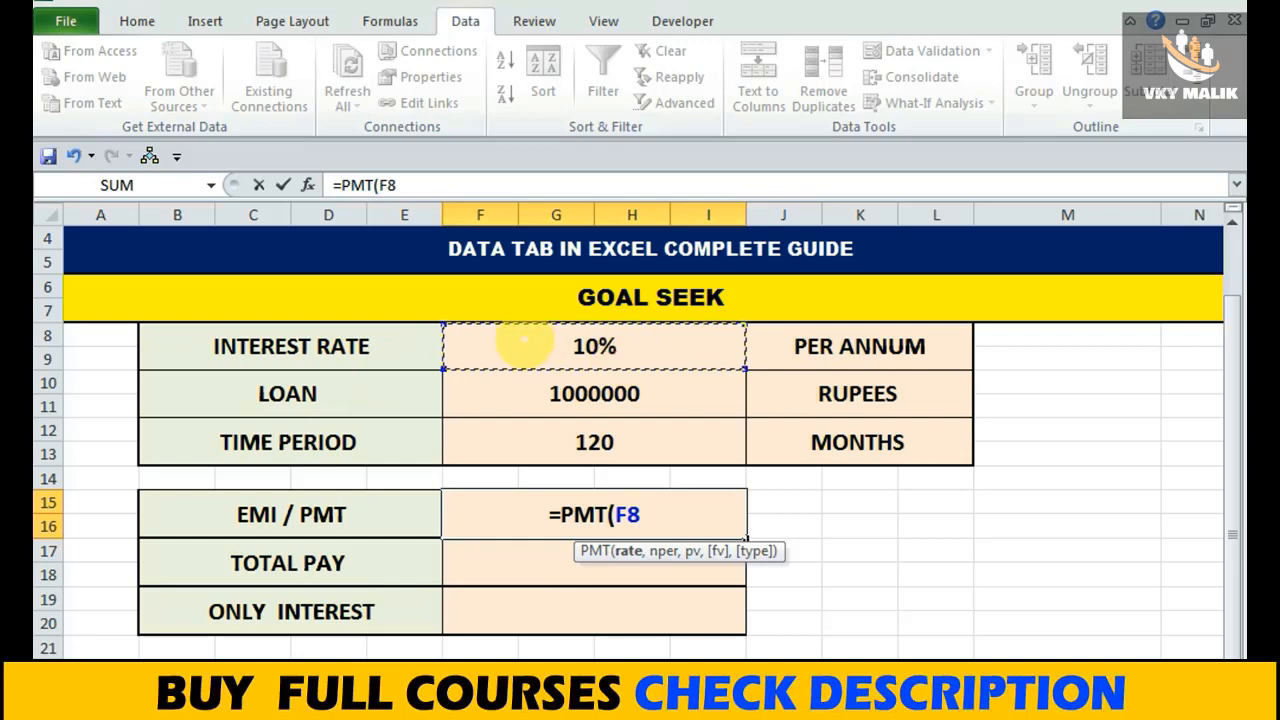
text(/12)
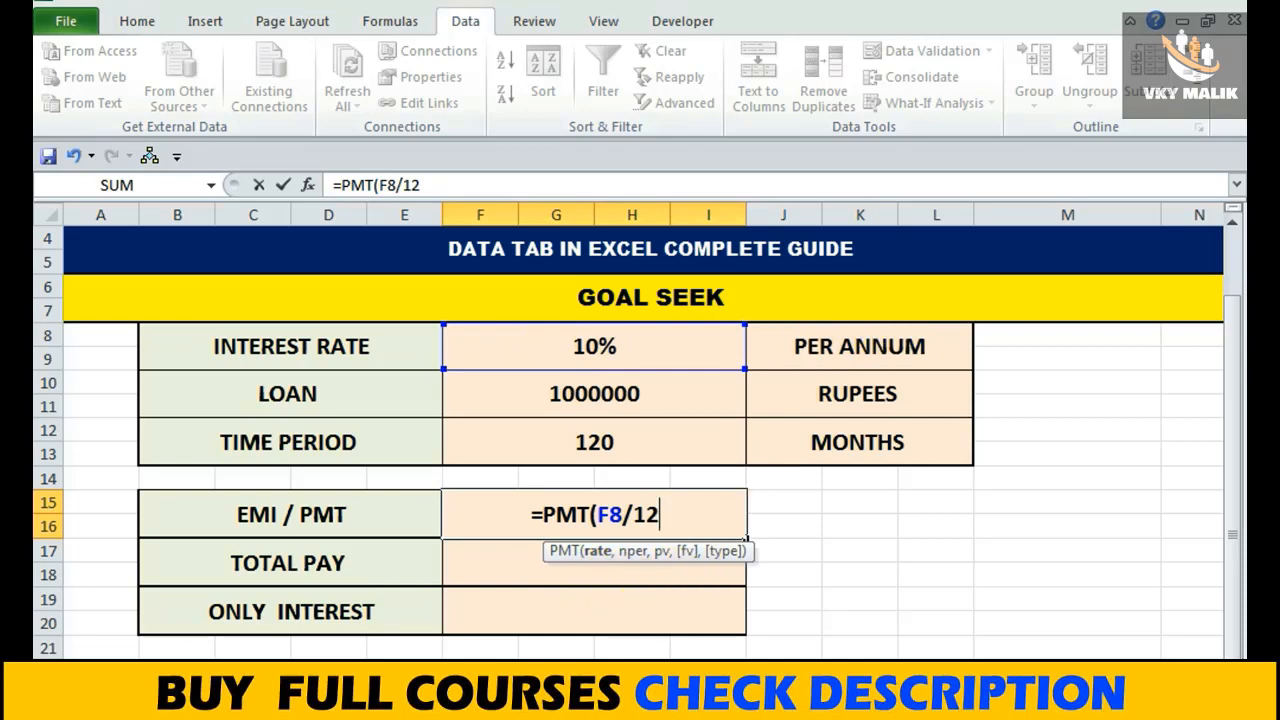
text(,)
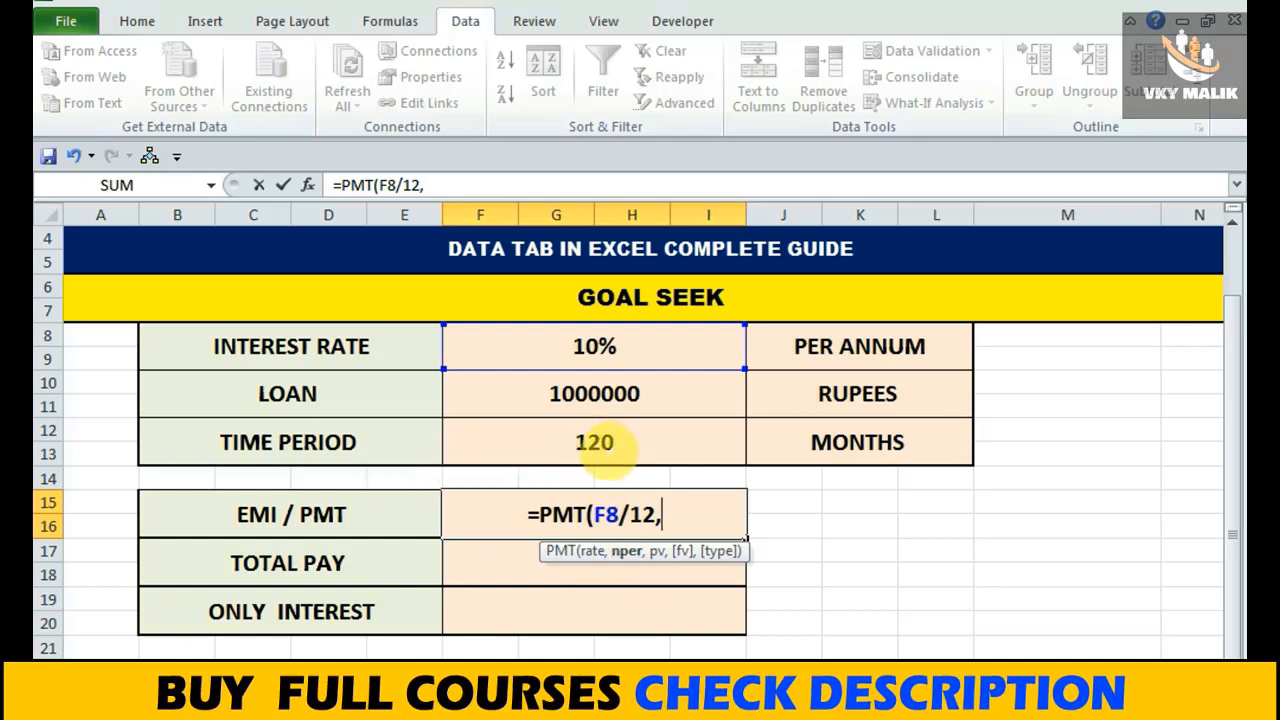
click(597, 447)
text(,)
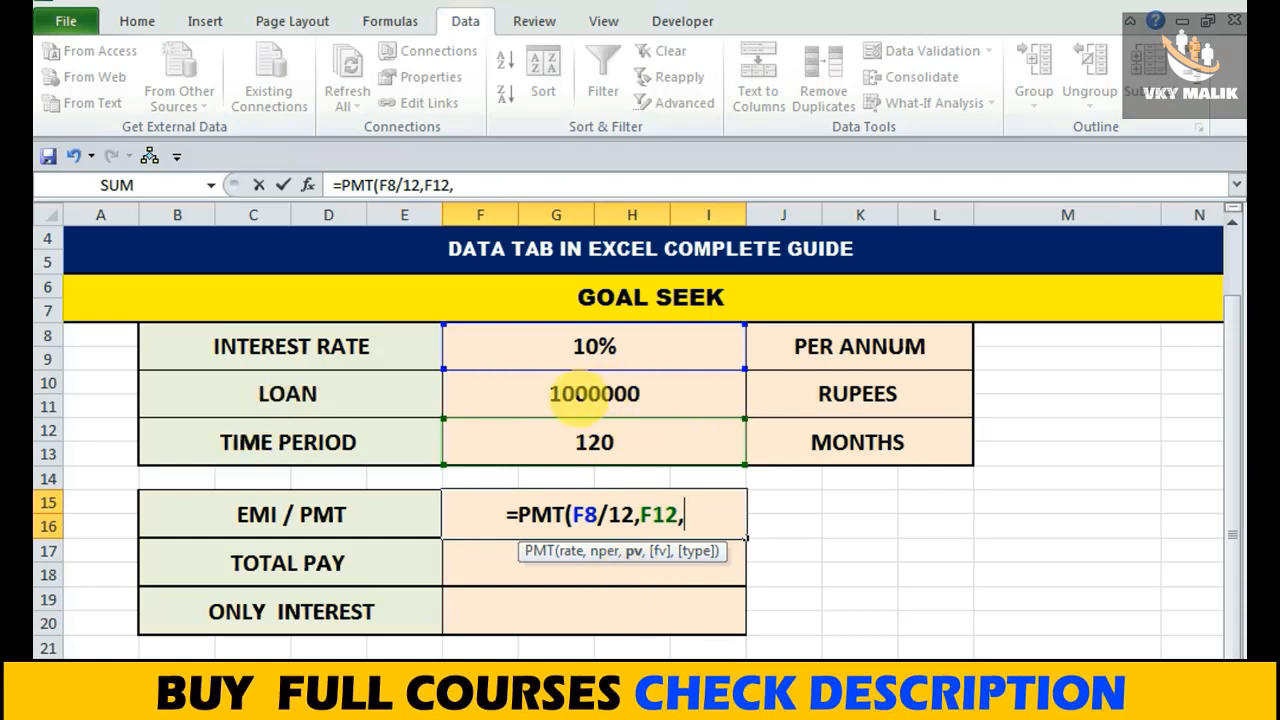
text(-)
click(594, 393)
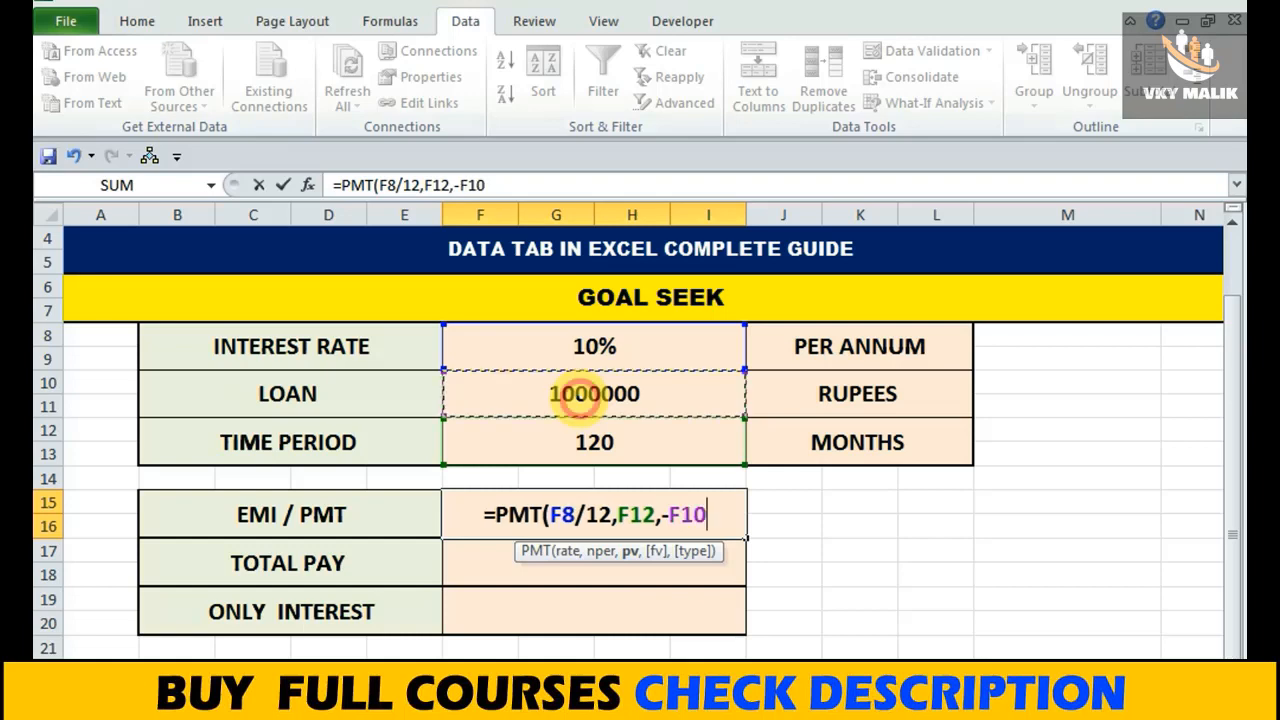
text())
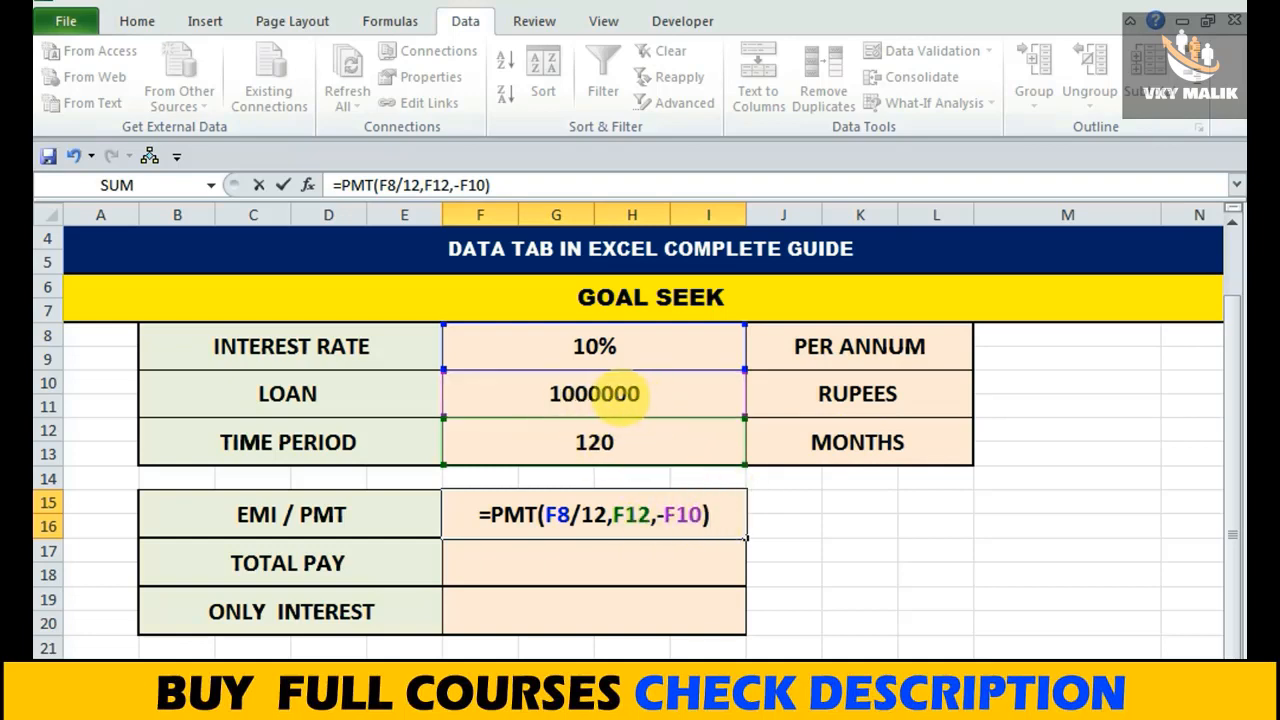
key(Return)
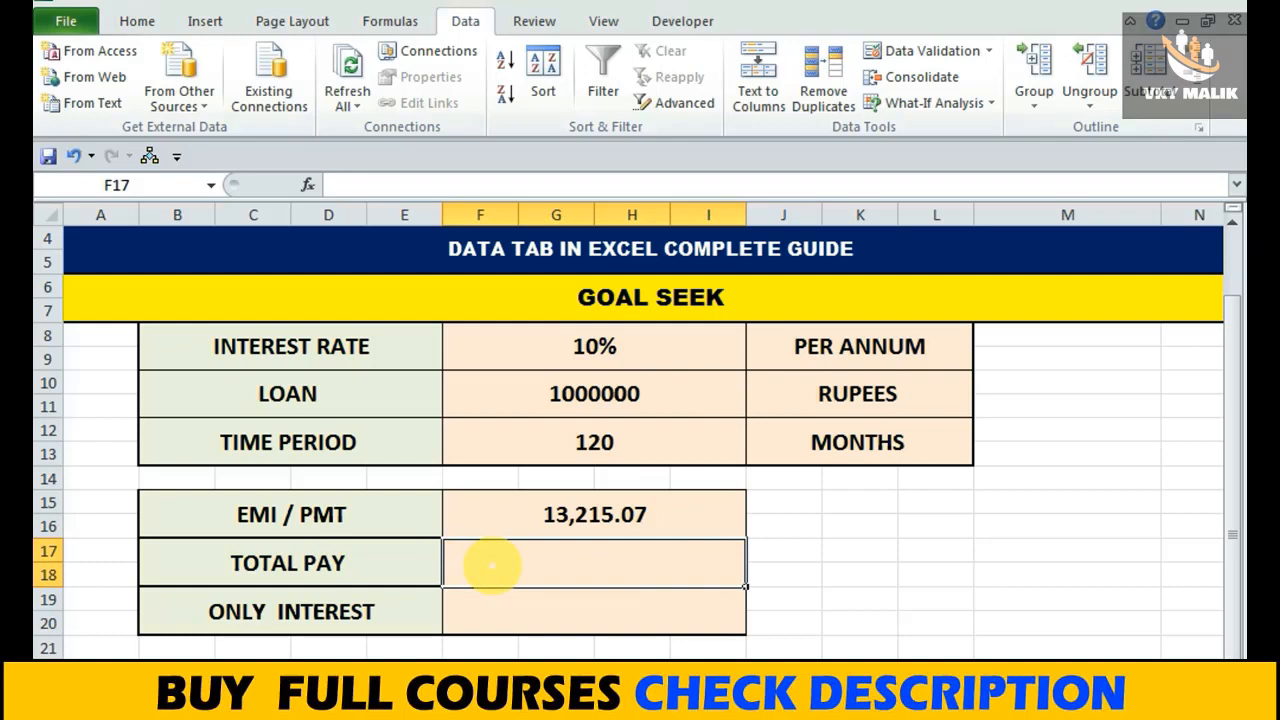
- Calculate TOTAL PAY by multiplying the EMI by the time period with the formula =F15*F12
click(492, 566)
text(=)
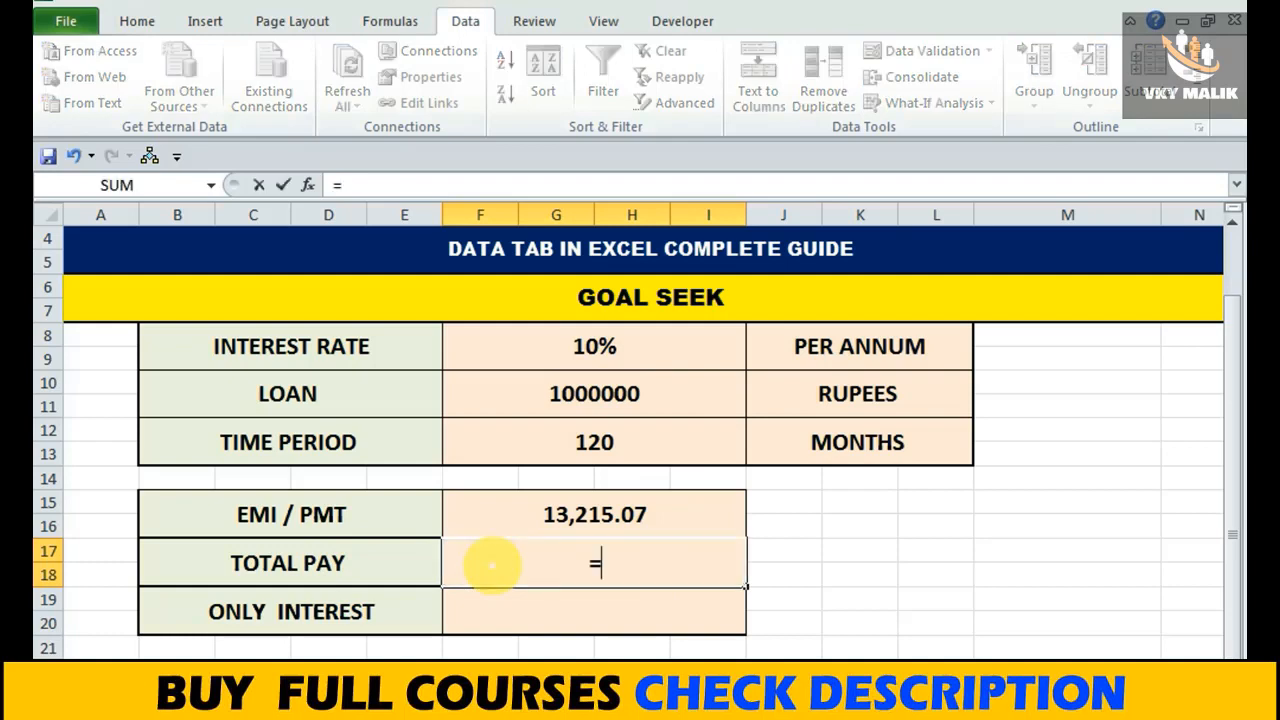
click(543, 511)
text(*)
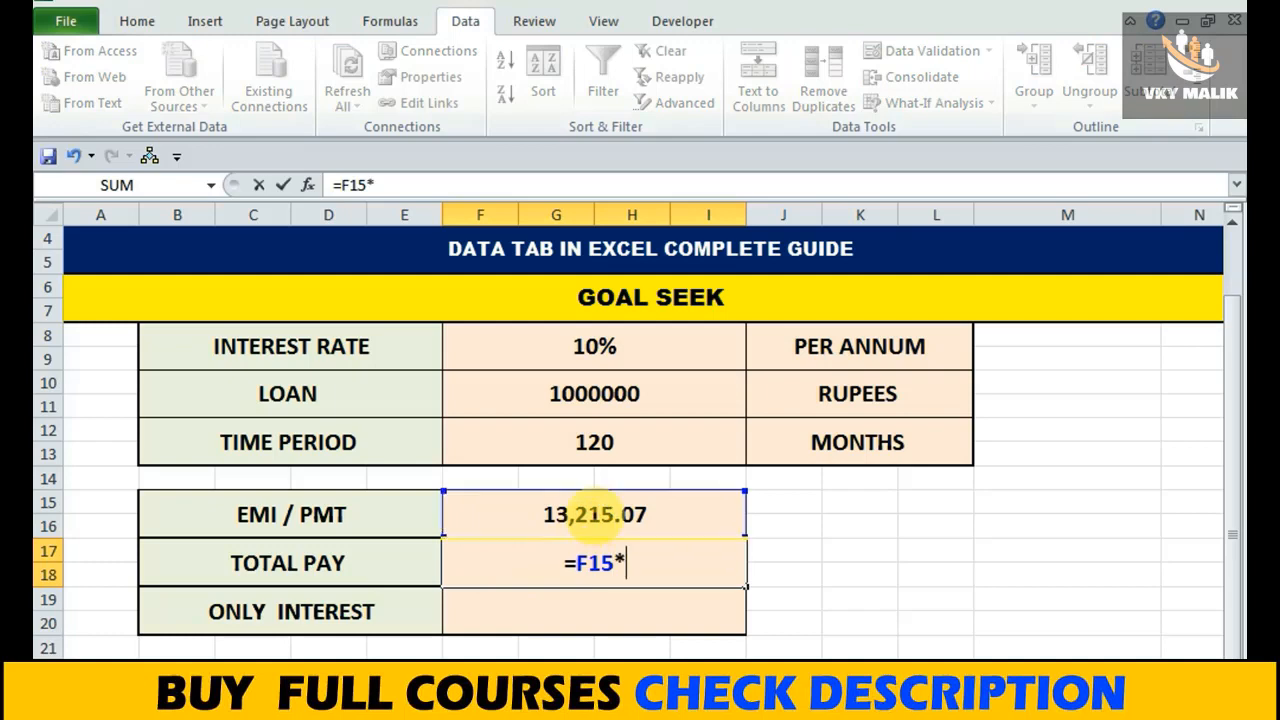
click(596, 447)
key(Return)
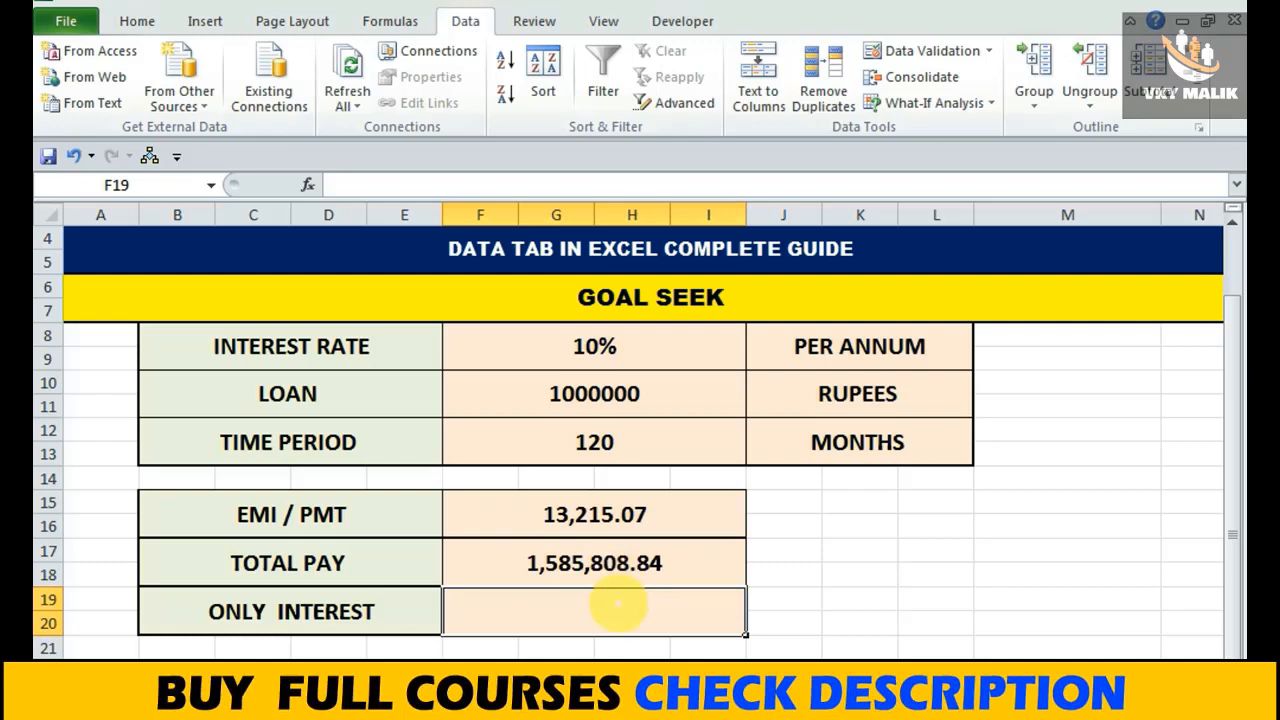
- Calculate ONLY INTEREST by subtracting the loan amount from the total pay with the formula =F17-F10
text(=)
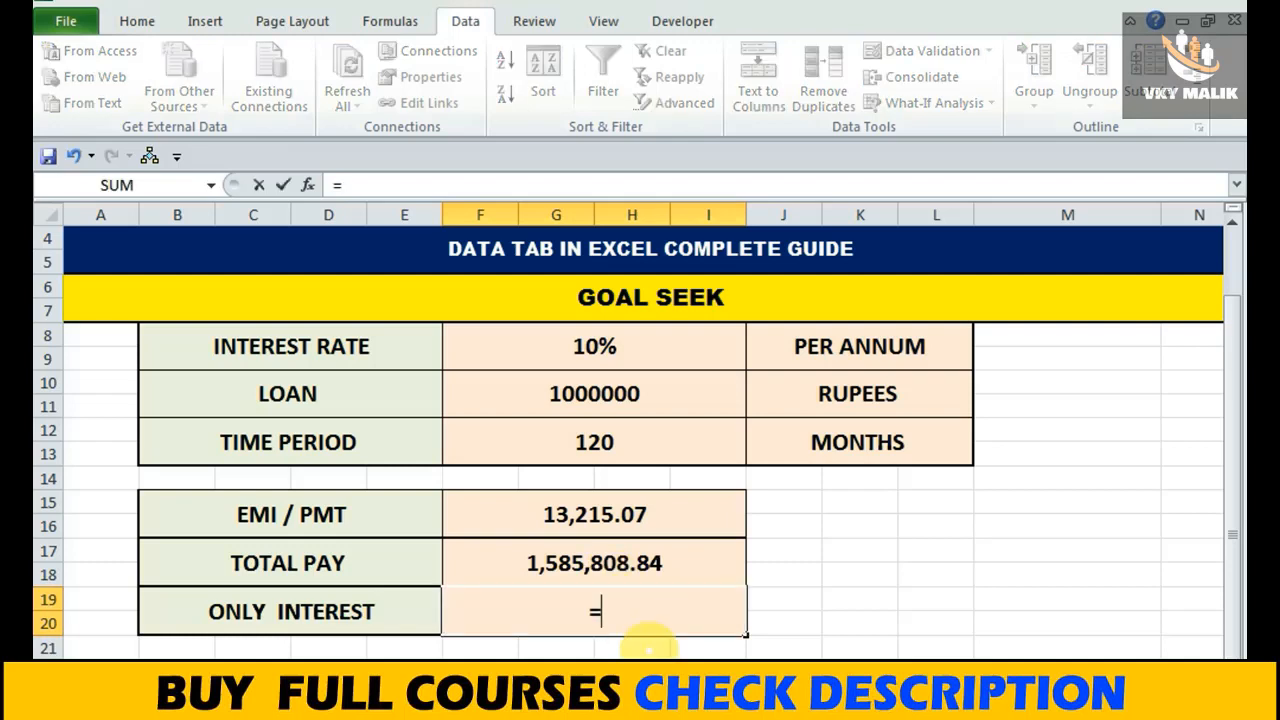
key(Up)
text(-)
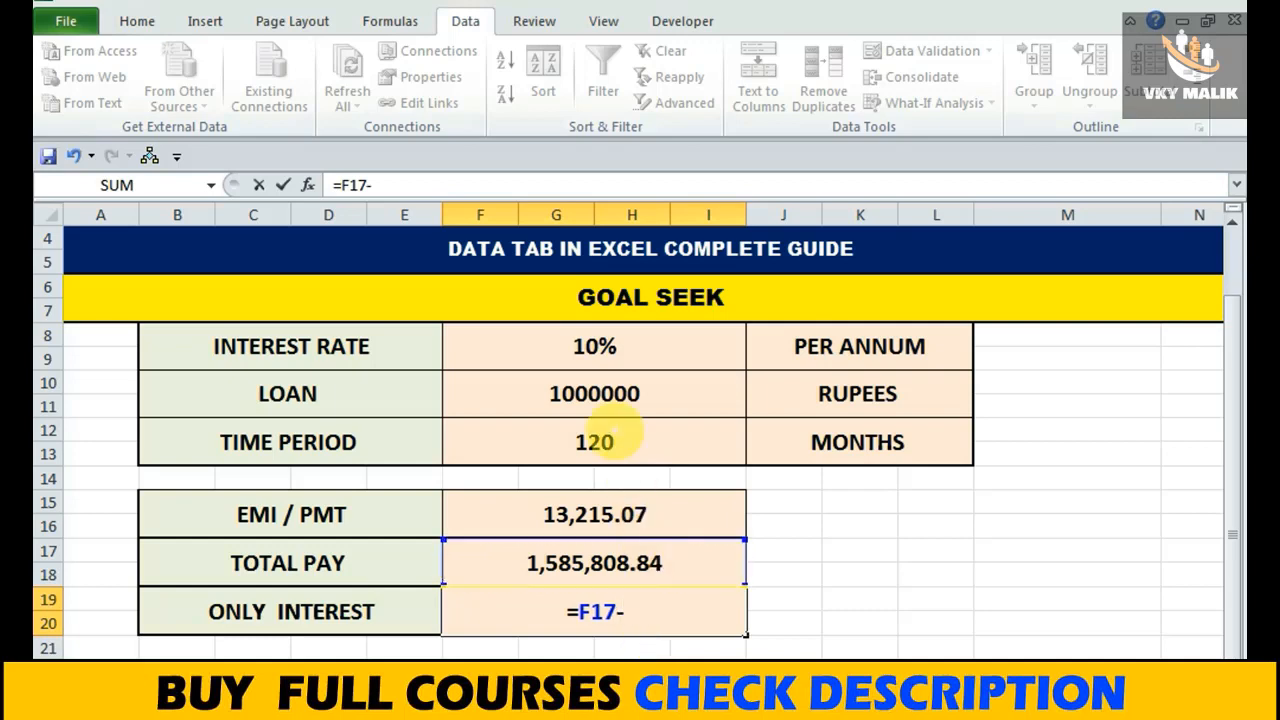
click(594, 393)
key(Return)
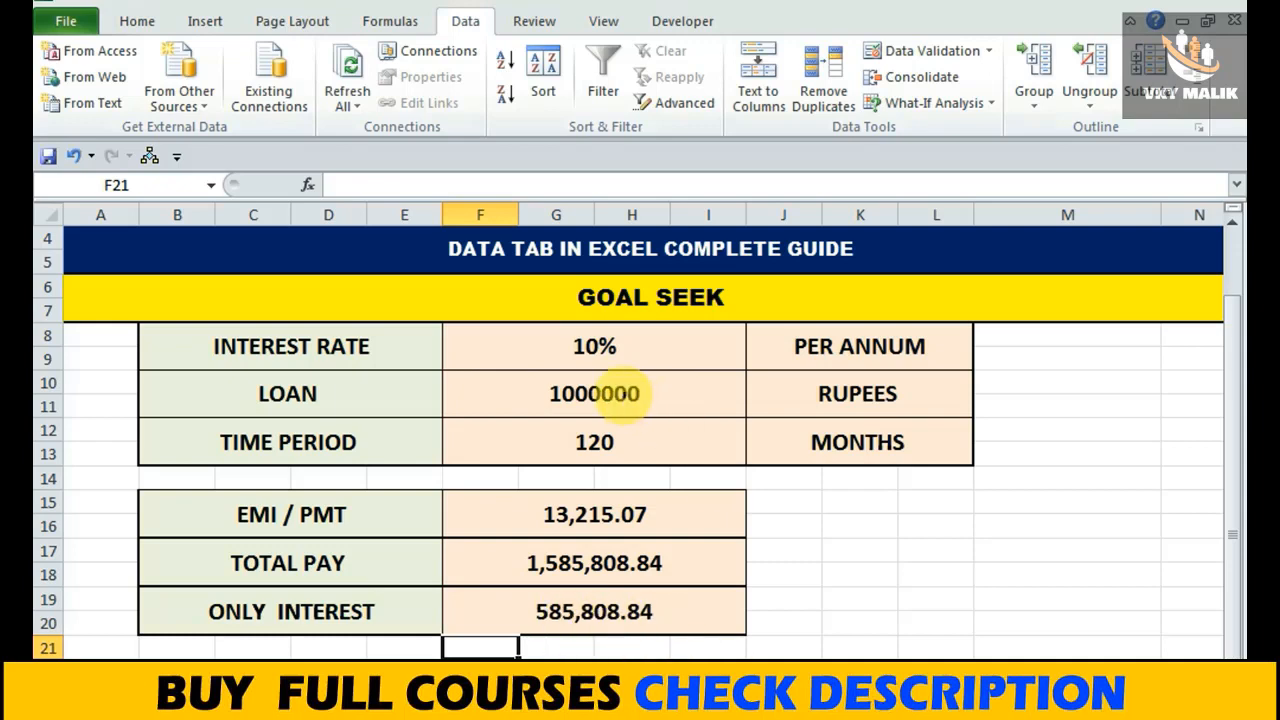
- Examine the loan amount cell and the formulas behind the ONLY INTEREST, TOTAL PAY and EMI / PMT results
click(614, 394)
click(569, 611)
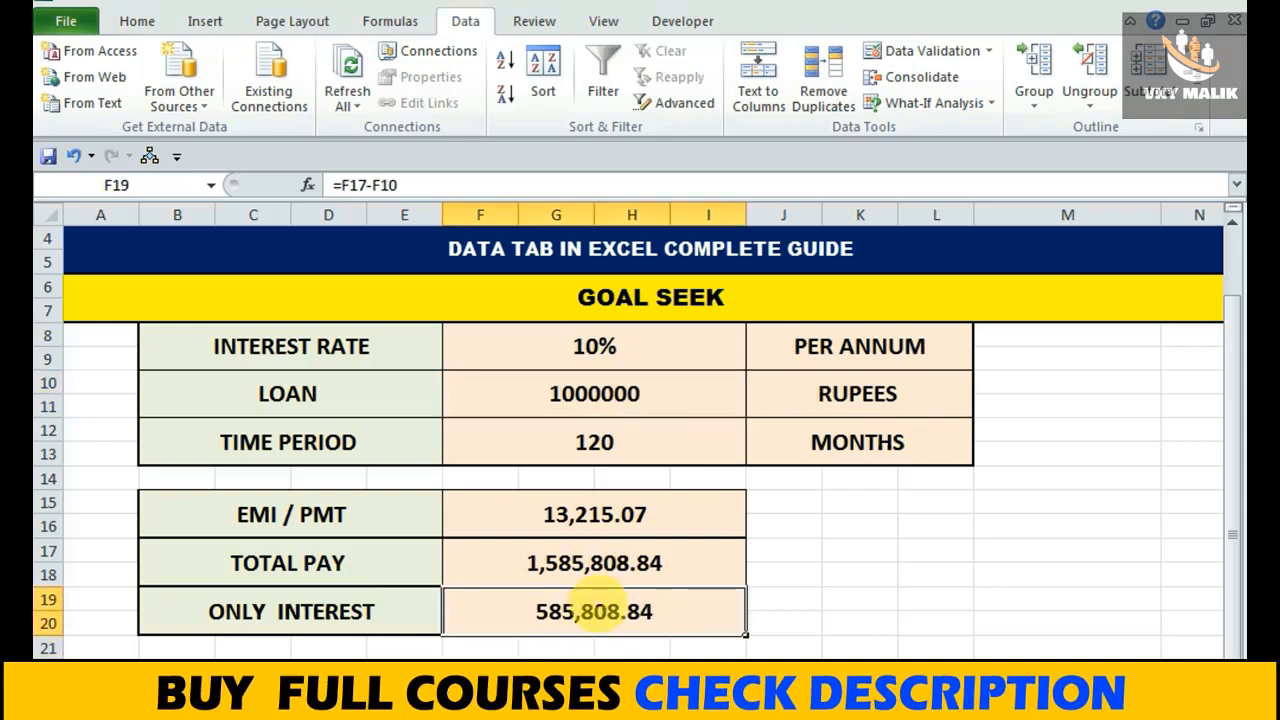
click(571, 556)
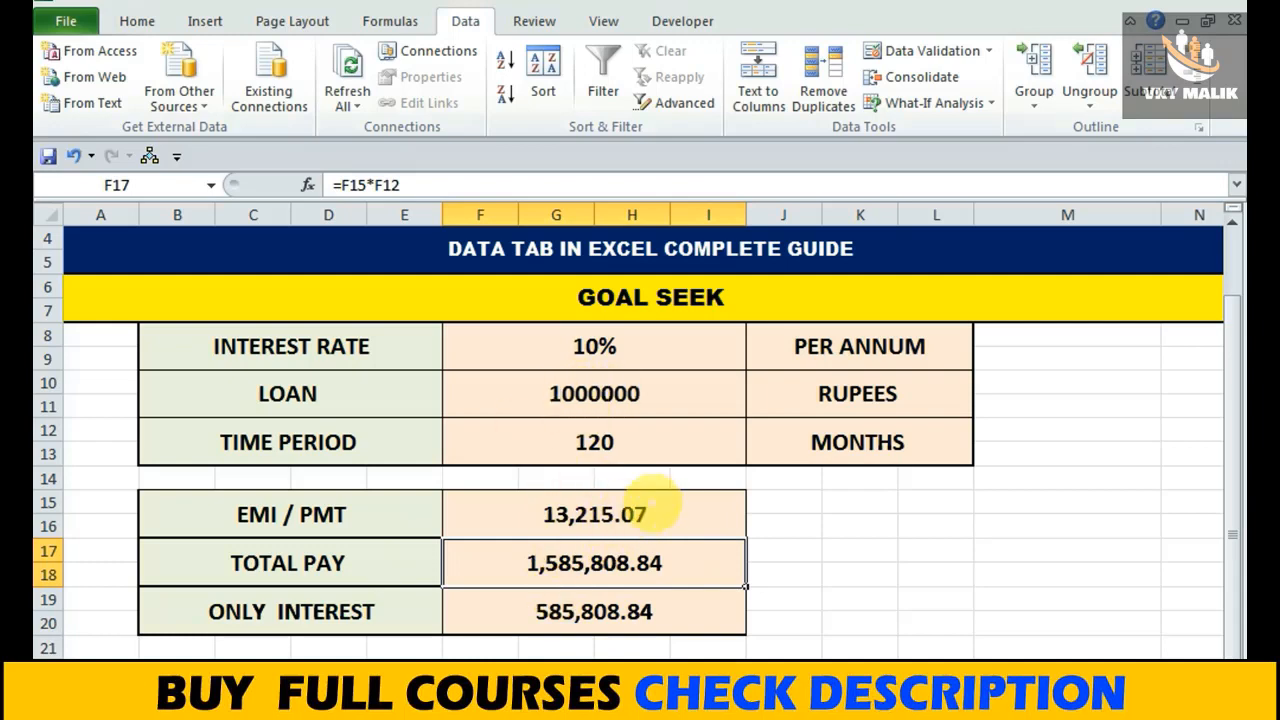
click(738, 518)
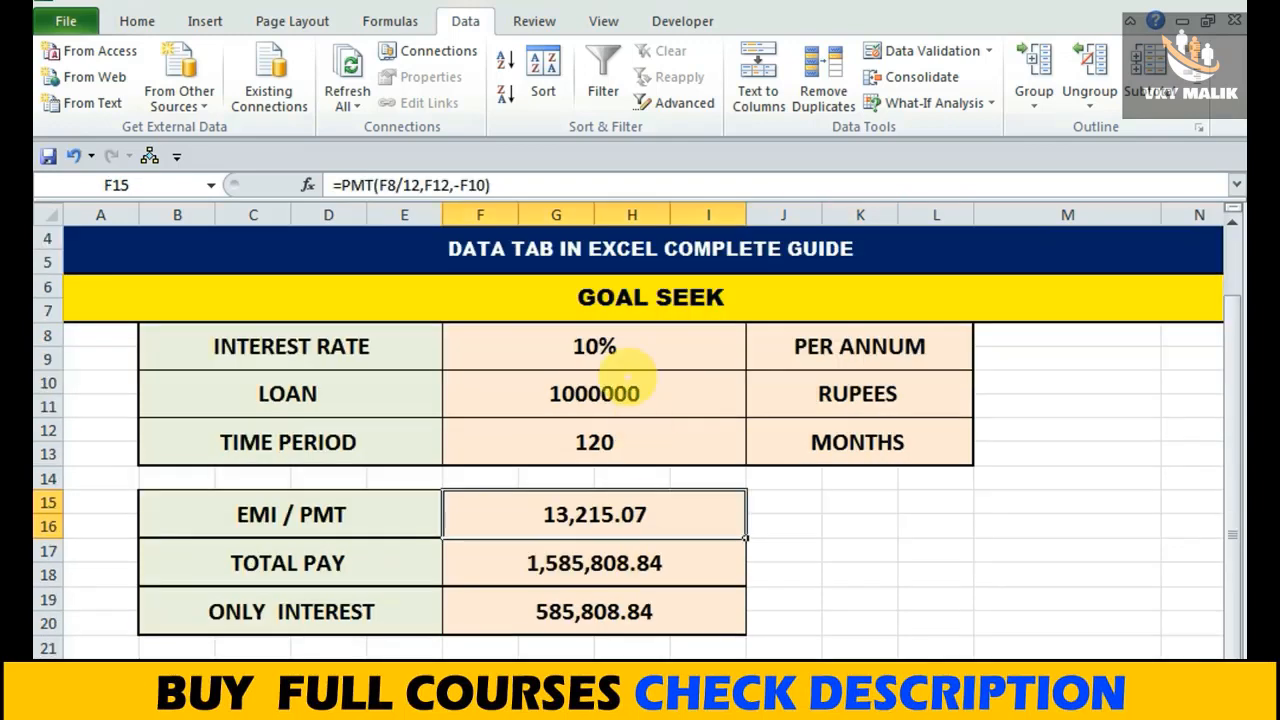
click(621, 396)
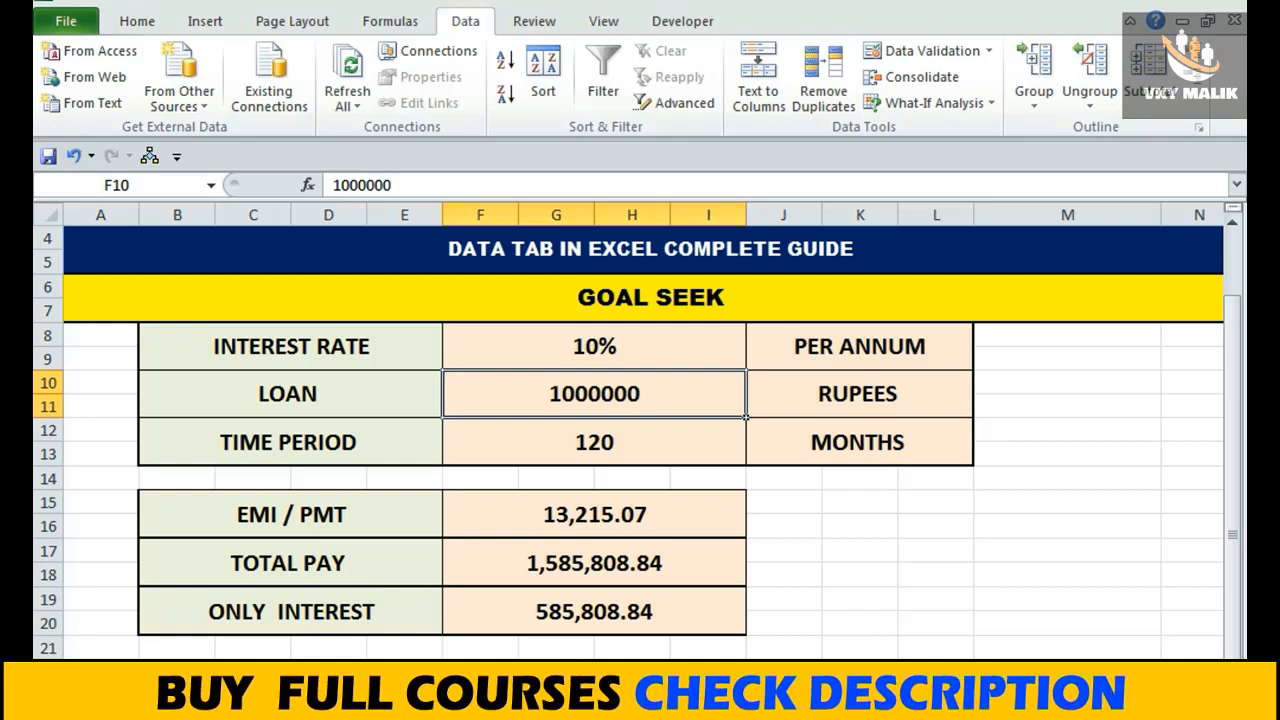
click(612, 512)
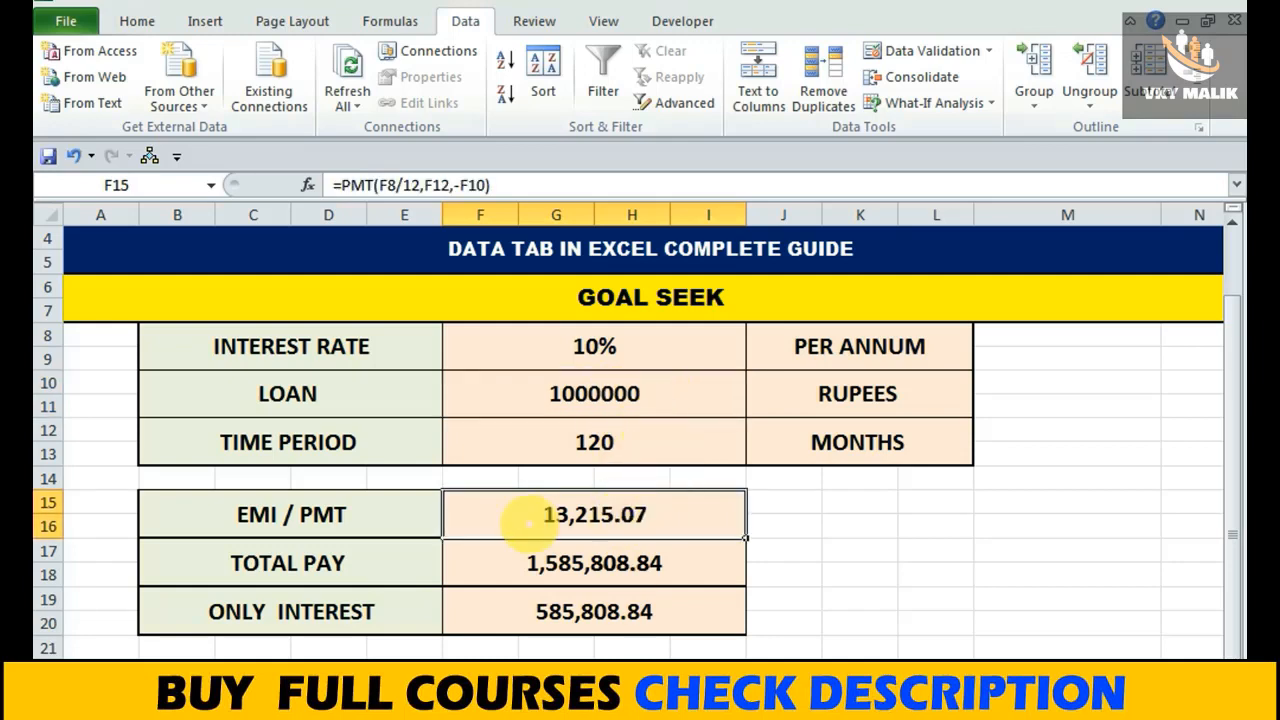
double_click(497, 514)
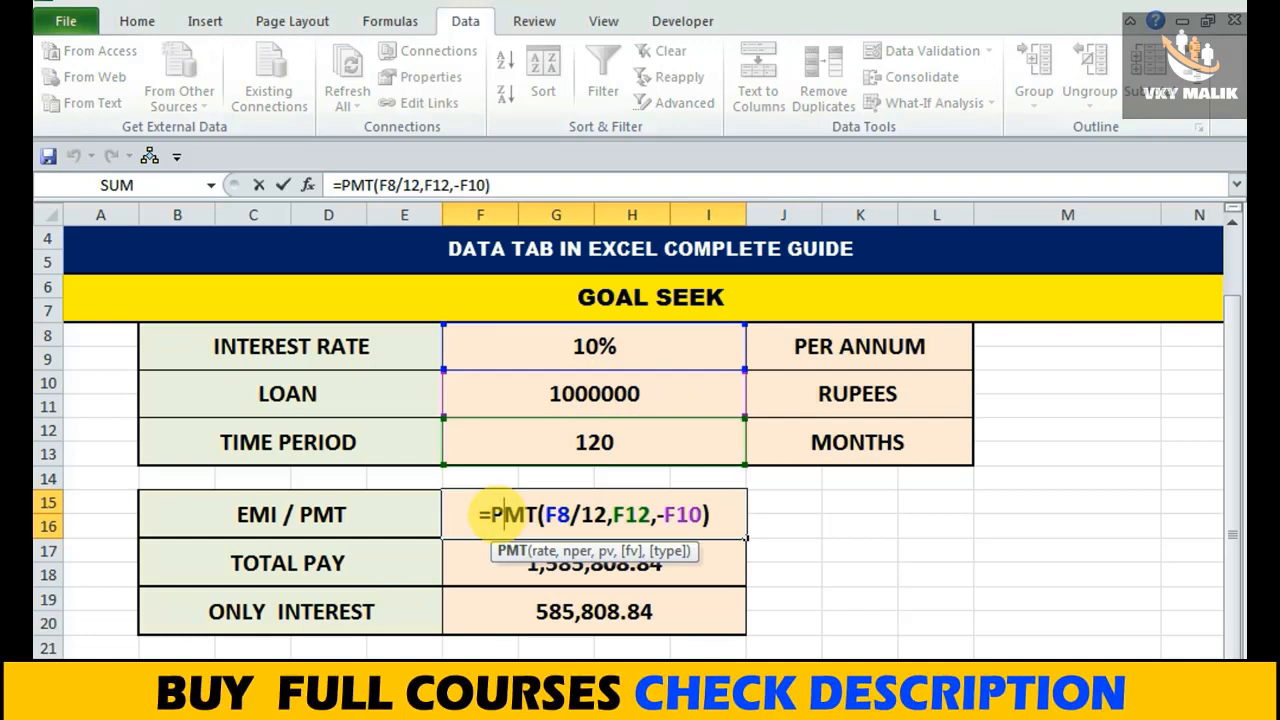
key(Escape)
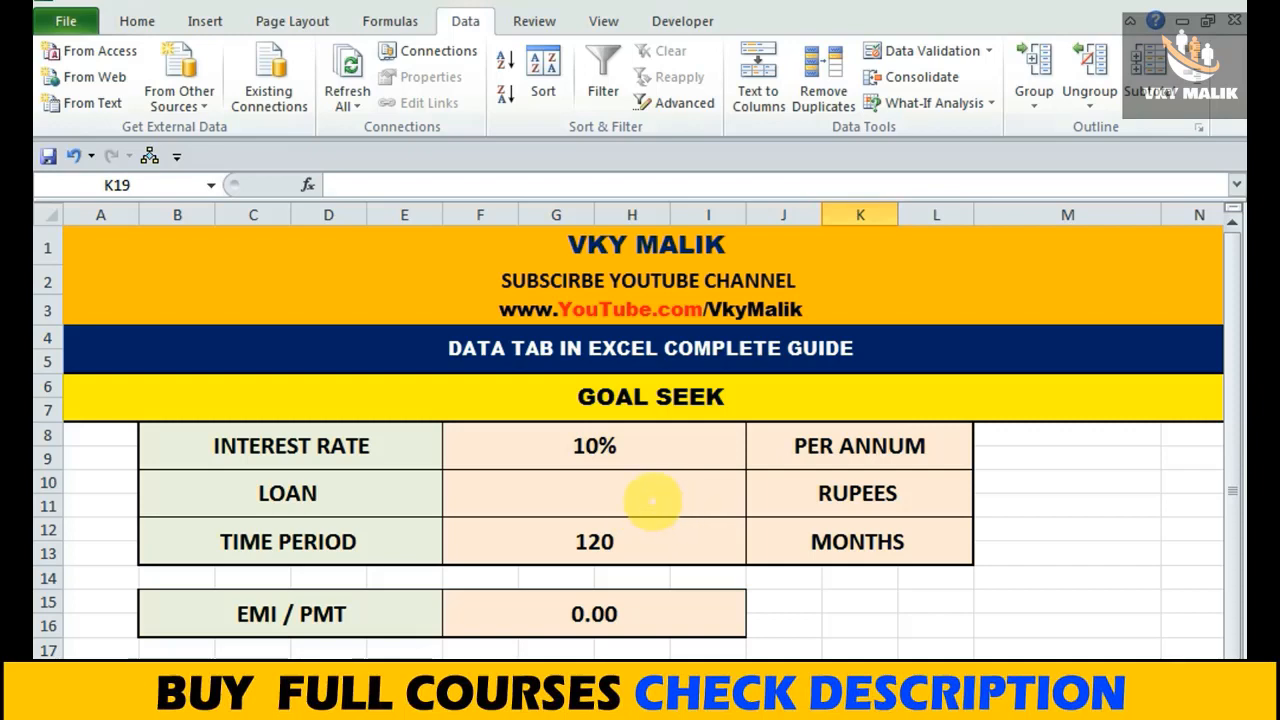
click(651, 500)
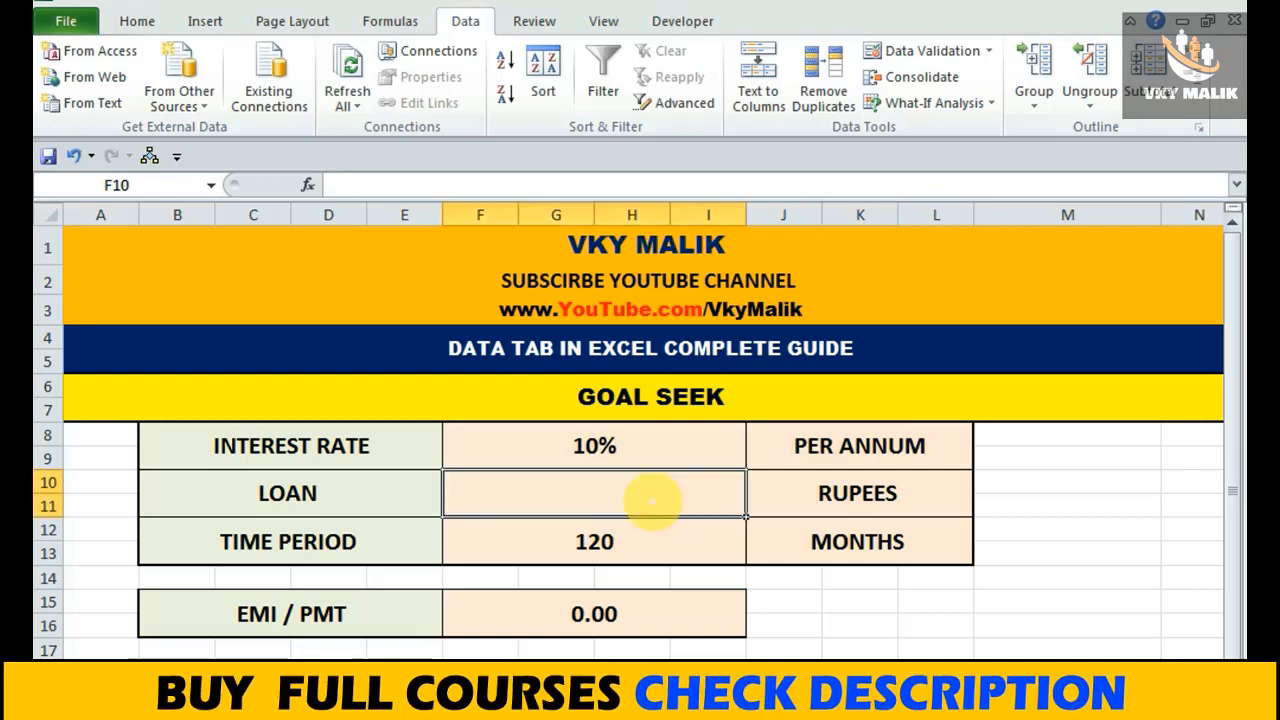